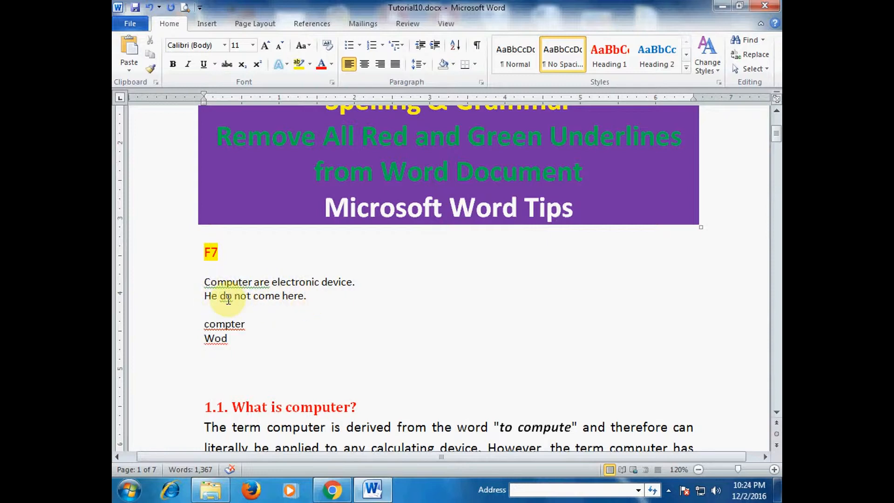
{"action": "left_click", "coordinate": [228, 298]}
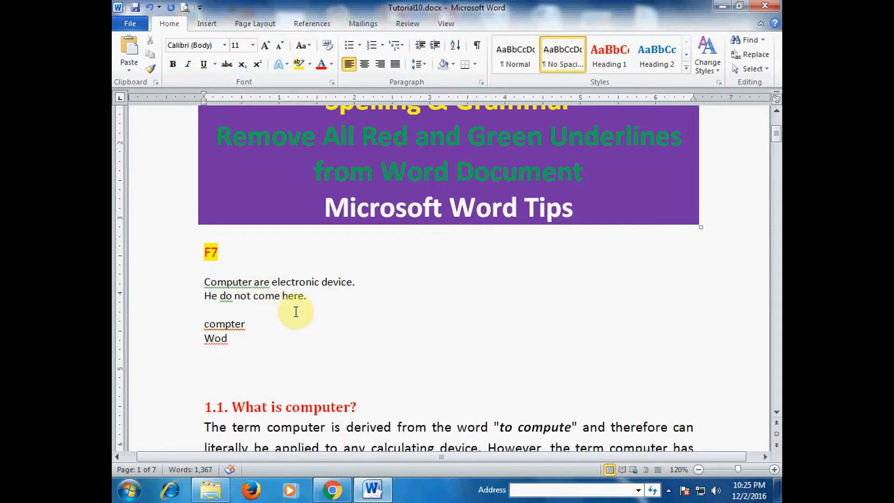
{"action": "scroll", "coordinate": [296, 312], "scroll_direction": "up", "scroll_amount": 1}
{"action": "scroll", "coordinate": [299, 305], "scroll_direction": "up", "scroll_amount": 2}
{"action": "scroll", "coordinate": [303, 305], "scroll_direction": "down", "scroll_amount": 2}
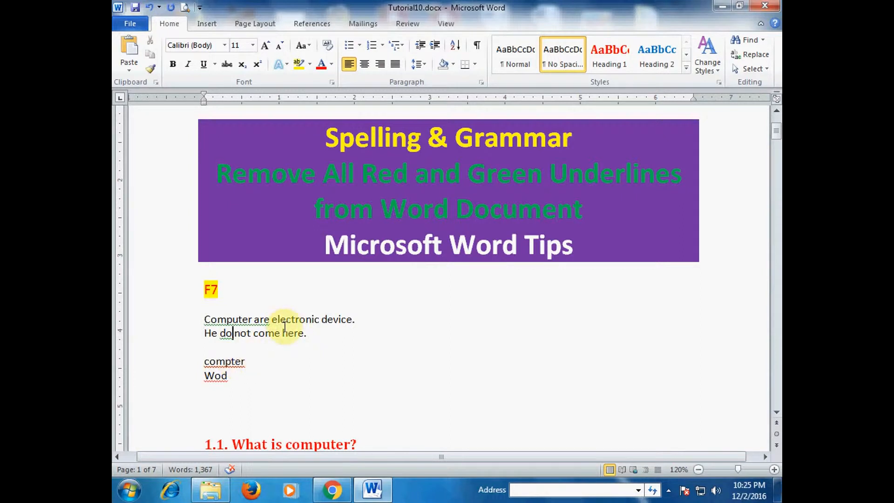
{"action": "left_click", "coordinate": [342, 191]}
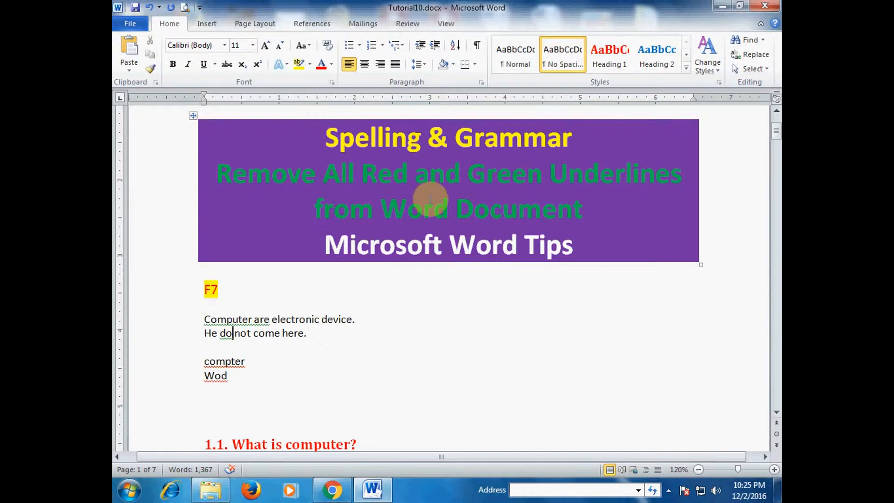
- Run the spelling and grammar check from the F7 line, changing "Computer are" to "Computer is" and "do" to "does"
{"action": "left_click", "coordinate": [284, 291]}
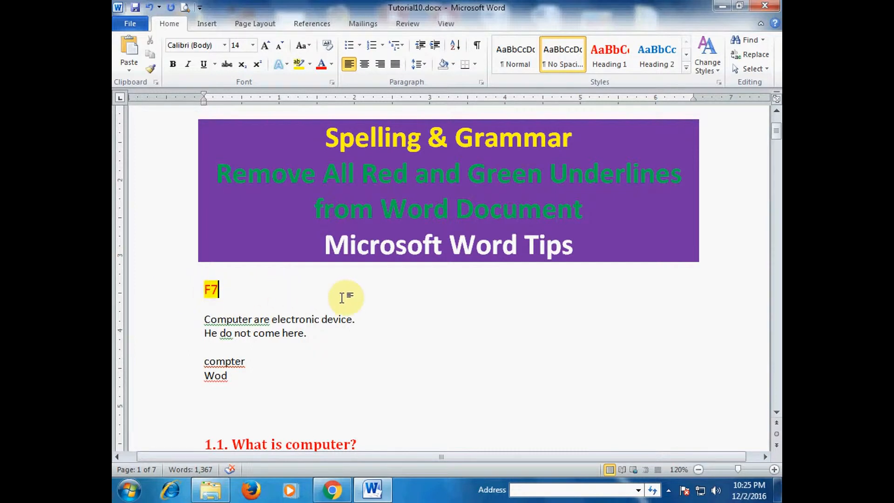
{"action": "key", "text": "F7"}
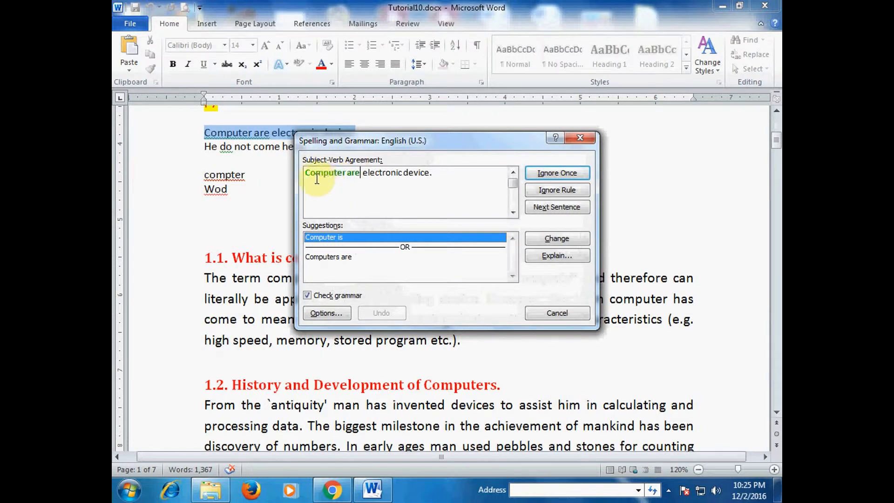
{"action": "left_click", "coordinate": [362, 176]}
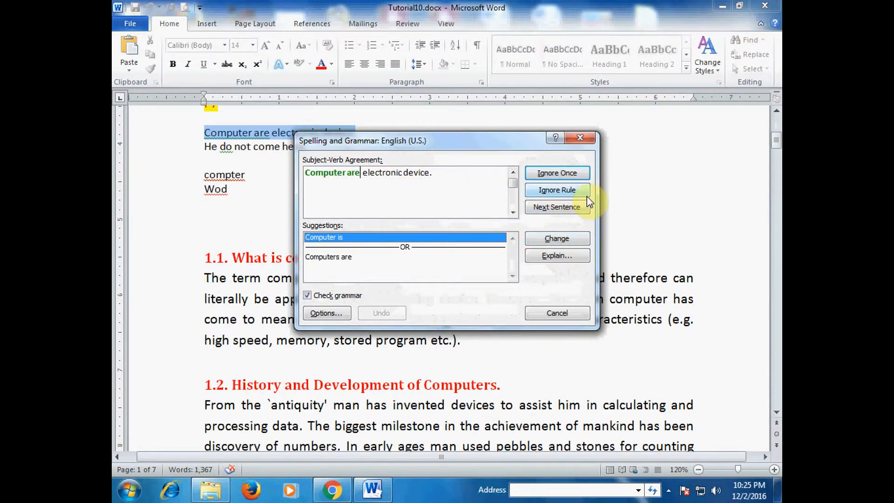
{"action": "left_click", "coordinate": [556, 240]}
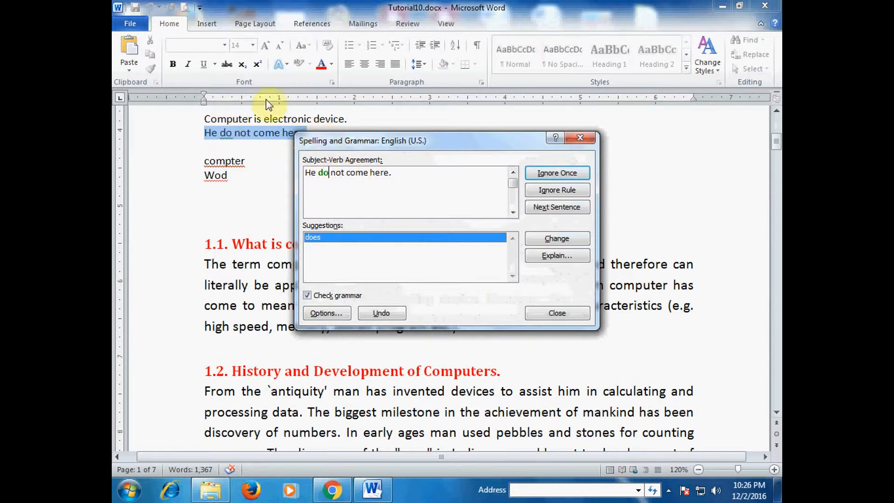
{"action": "left_click", "coordinate": [329, 173]}
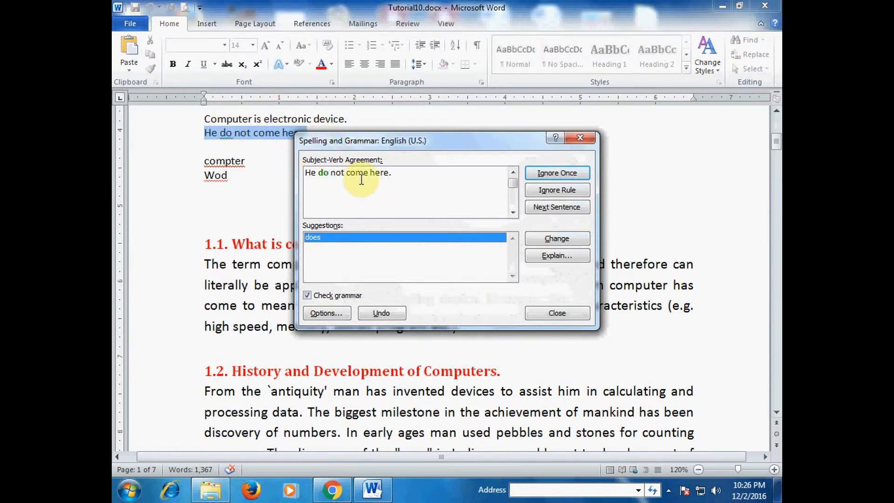
{"action": "left_click", "coordinate": [320, 247]}
{"action": "left_click", "coordinate": [557, 239]}
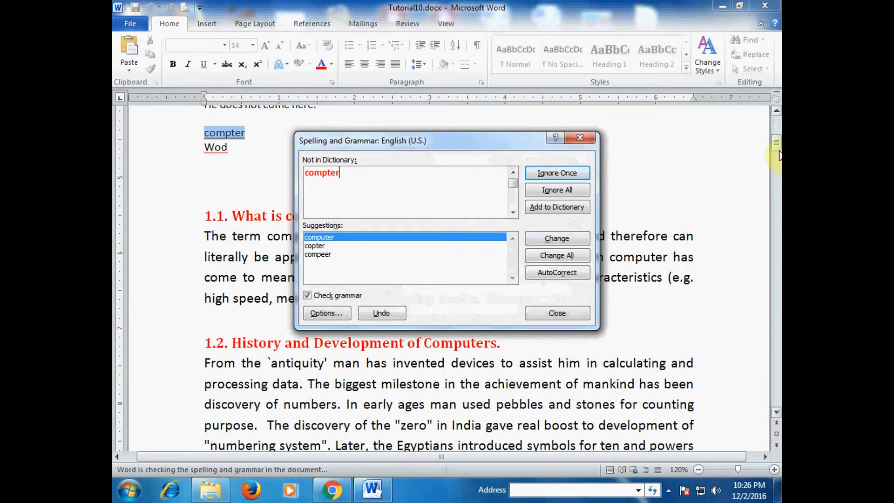
- Resume the paused check and correct "compter" to "computer", accepting the capitalized form "Computer"
{"action": "left_click", "coordinate": [777, 144]}
{"action": "left_click", "coordinate": [777, 114]}
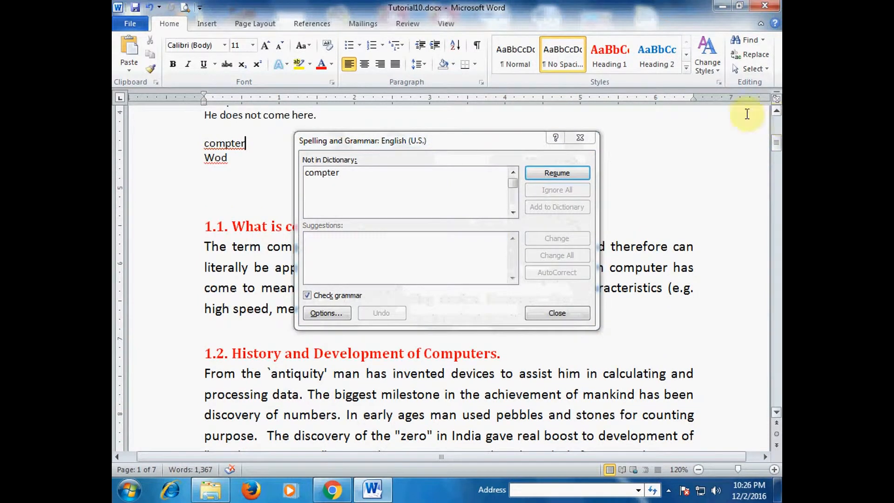
{"action": "left_click", "coordinate": [778, 112]}
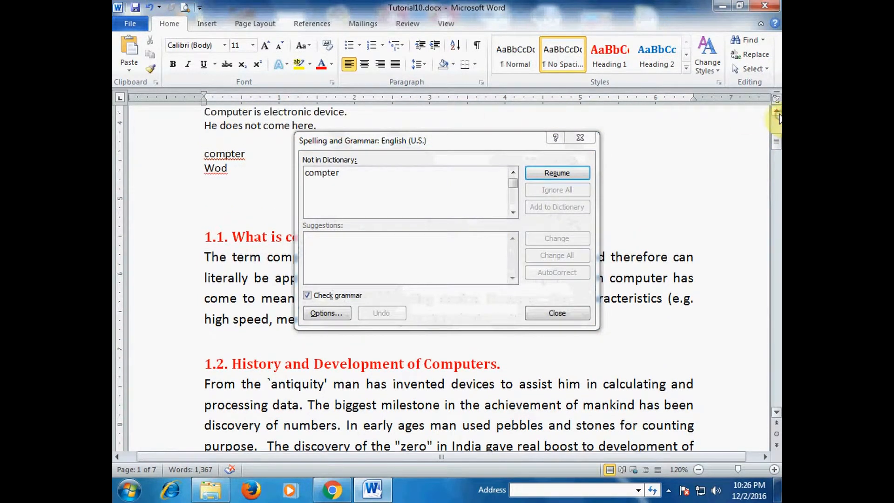
{"action": "left_click", "coordinate": [778, 112]}
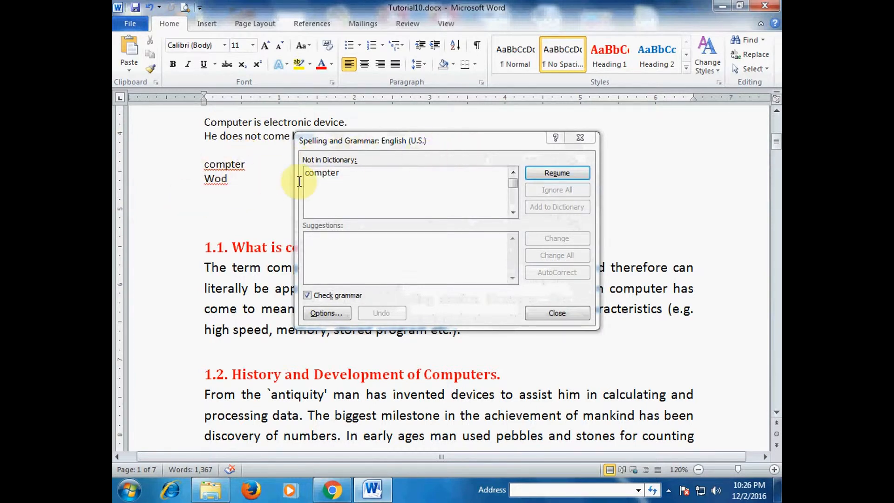
{"action": "left_click", "coordinate": [316, 176]}
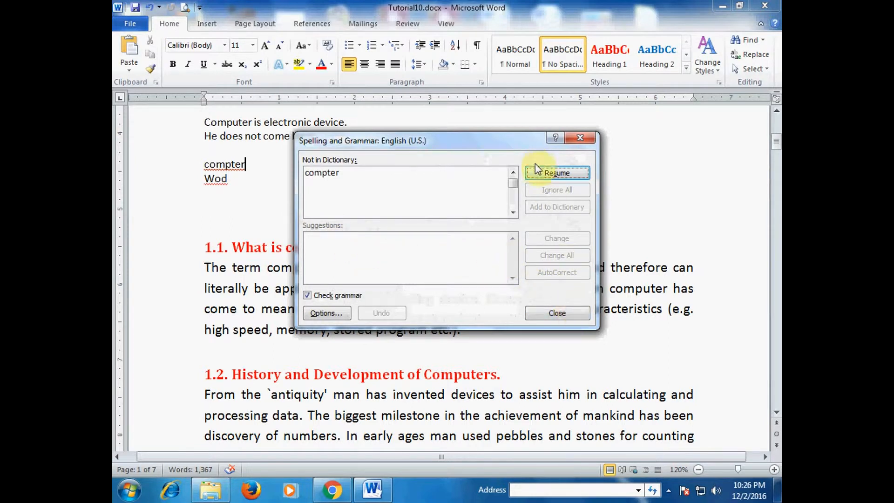
{"action": "left_click", "coordinate": [556, 175]}
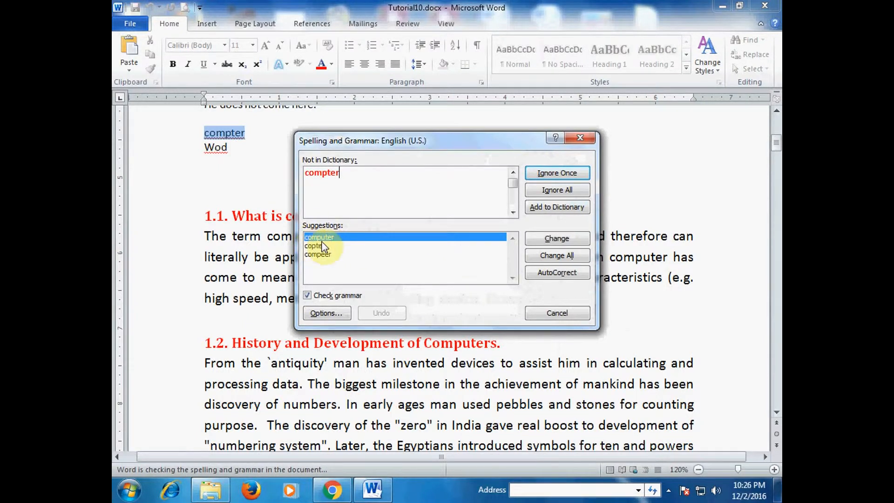
{"action": "left_click", "coordinate": [566, 242]}
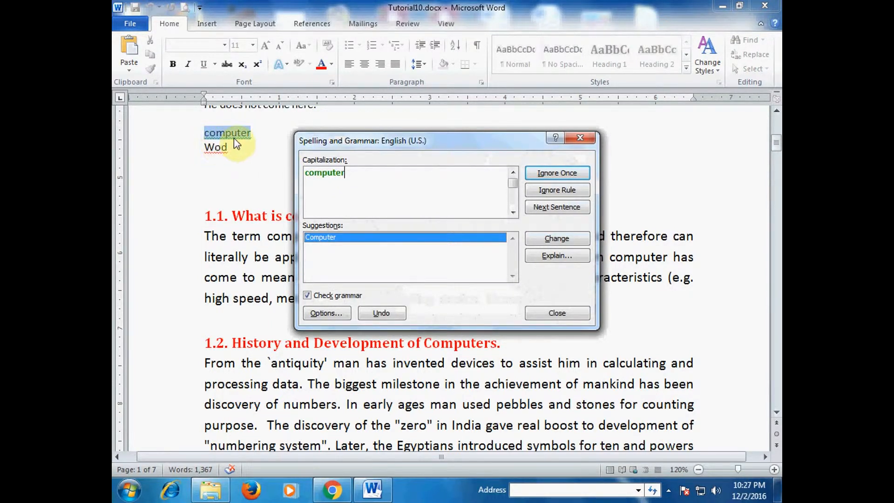
{"action": "left_click", "coordinate": [554, 240]}
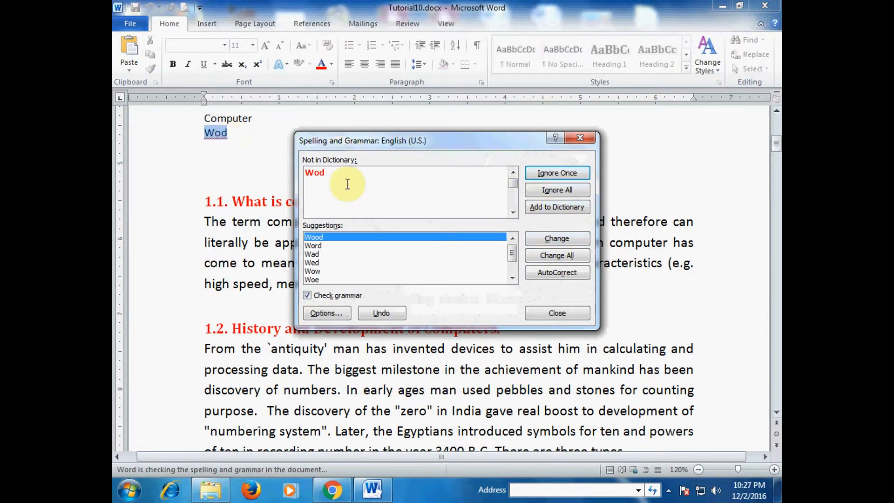
- Replace the misspelled "Wod" with the suggestion "Word" and close the spelling and grammar check
{"action": "left_click", "coordinate": [330, 181]}
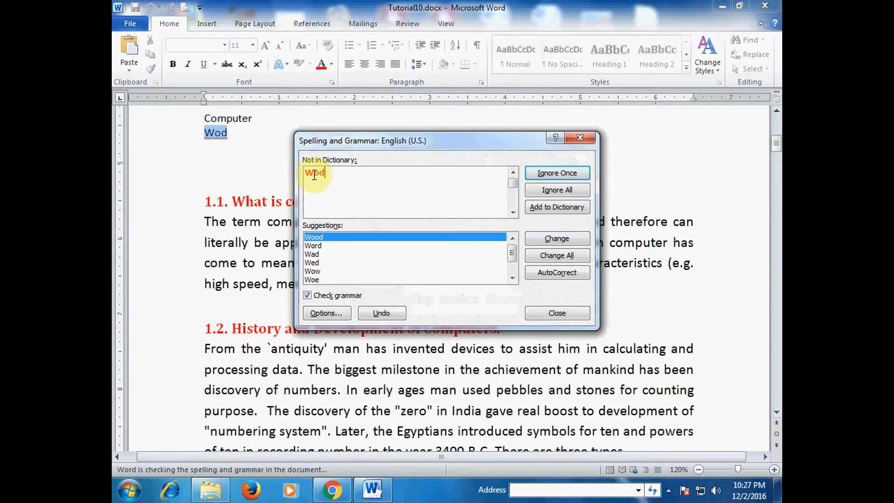
{"action": "left_click", "coordinate": [317, 255]}
{"action": "left_click", "coordinate": [314, 245]}
{"action": "left_click", "coordinate": [556, 239]}
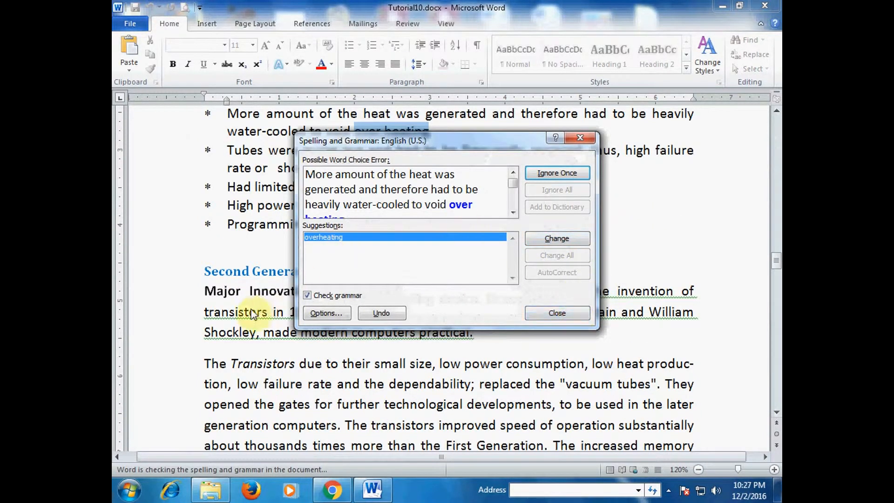
{"action": "left_click", "coordinate": [575, 313]}
- Undo all the spelling and grammar corrections made to the sample sentences and words on the first page
{"action": "scroll", "coordinate": [591, 314], "scroll_direction": "up", "scroll_amount": 10}
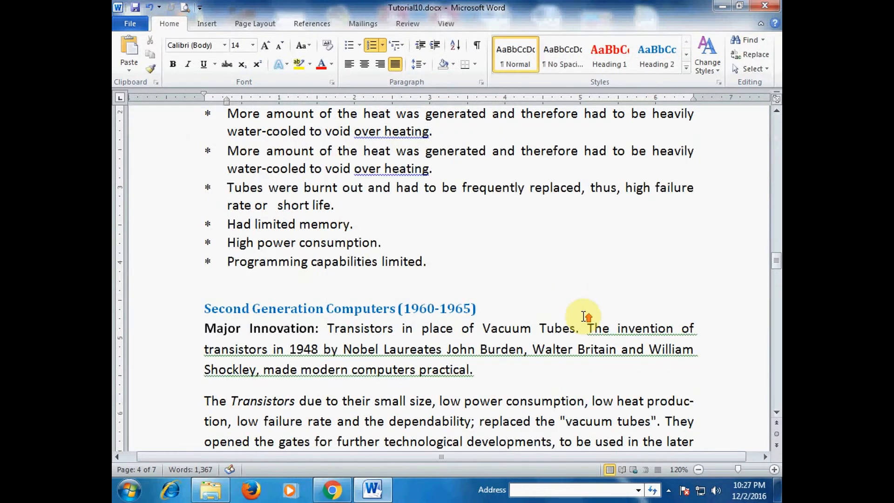
{"action": "scroll", "coordinate": [633, 298], "scroll_direction": "up", "scroll_amount": 10}
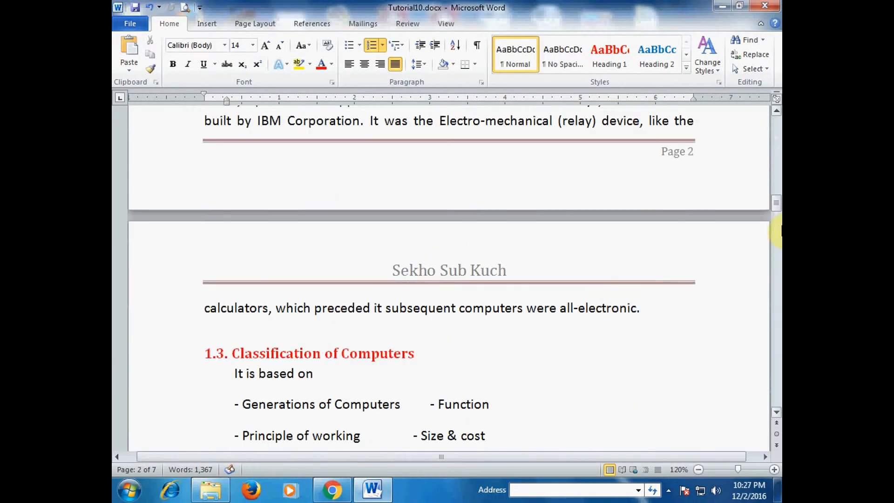
{"action": "left_click_drag", "start_coordinate": [775, 201], "coordinate": [775, 135]}
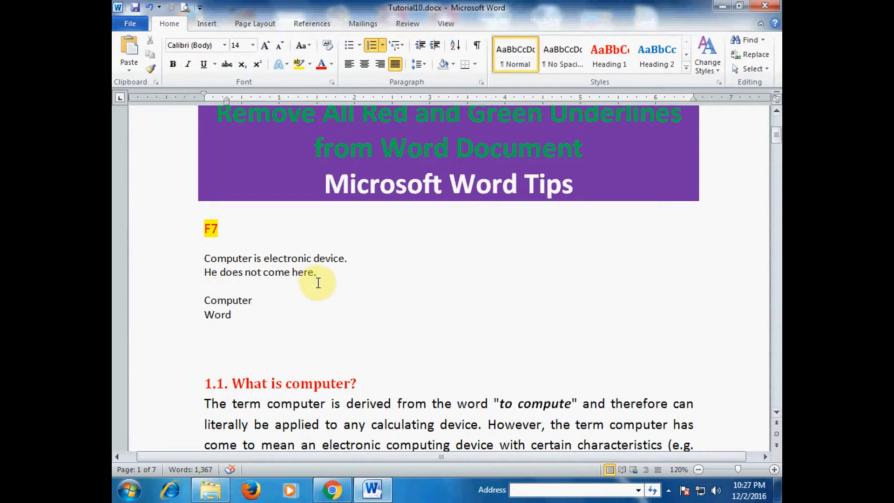
{"action": "key", "text": "ctrl+z"}
{"action": "key", "text": "ctrl+z"}
{"action": "key", "text": "ctrl+z"}
{"action": "key", "text": "ctrl+z"}
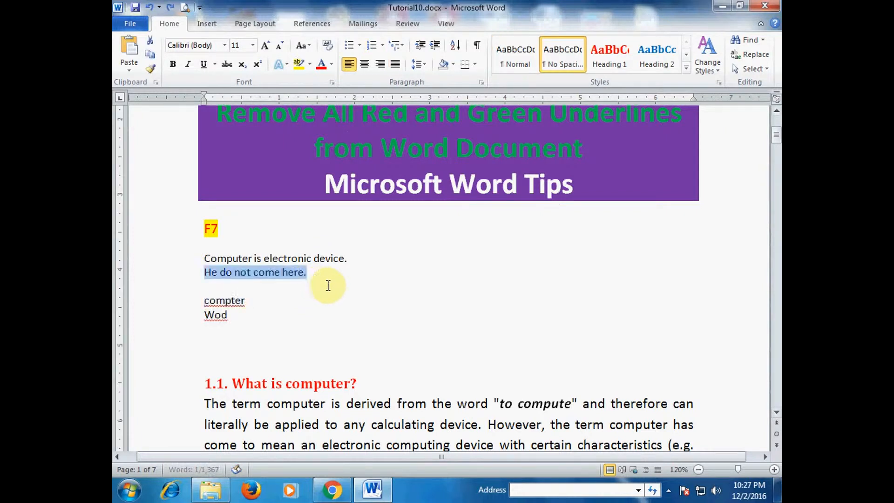
{"action": "key", "text": "ctrl+z"}
{"action": "left_click", "coordinate": [291, 316]}
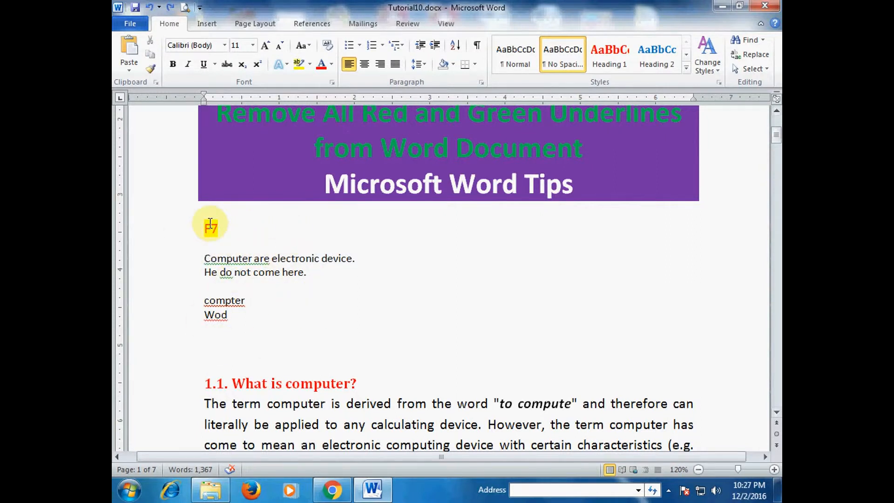
- Run the Spelling & Grammar check again, ignoring "Computer are" once and changing "do" to "does" in the second sentence
{"action": "scroll", "coordinate": [271, 242], "scroll_direction": "up", "scroll_amount": 3}
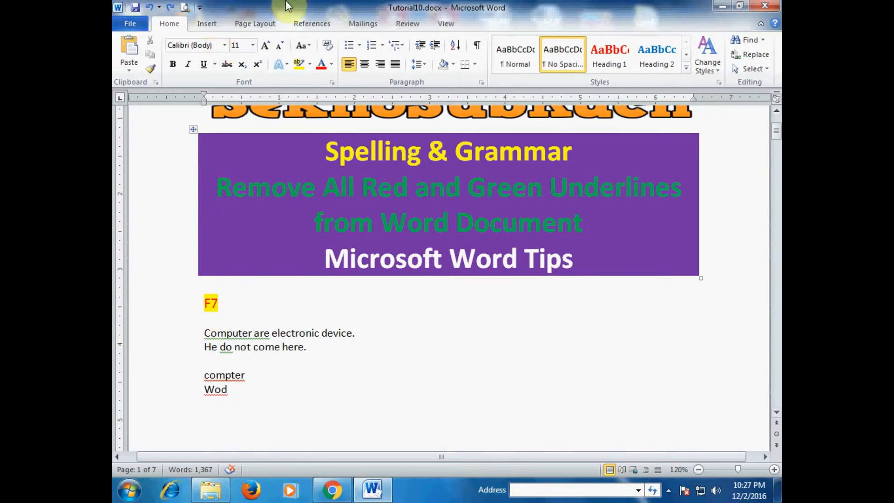
{"action": "left_click", "coordinate": [408, 29]}
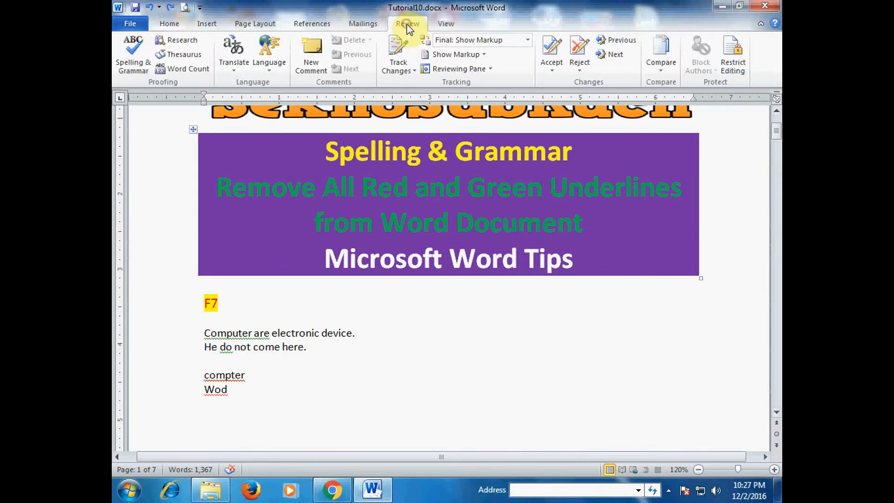
{"action": "left_click", "coordinate": [133, 52]}
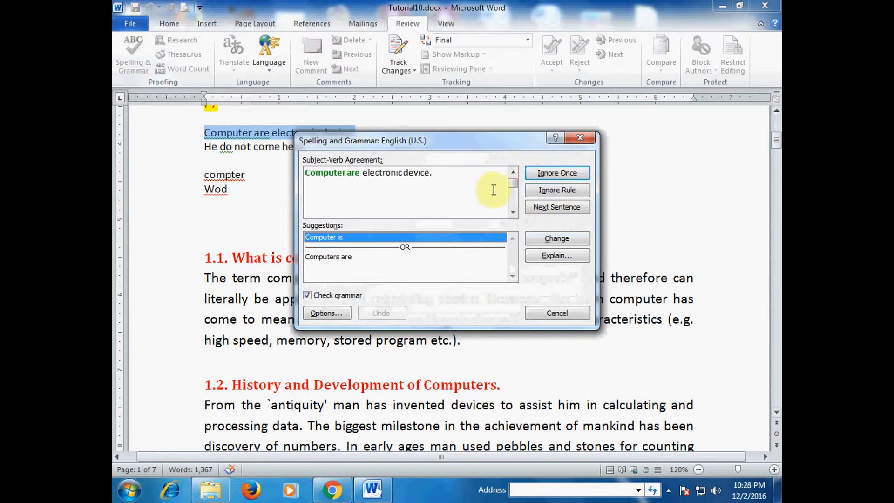
{"action": "left_click", "coordinate": [551, 172]}
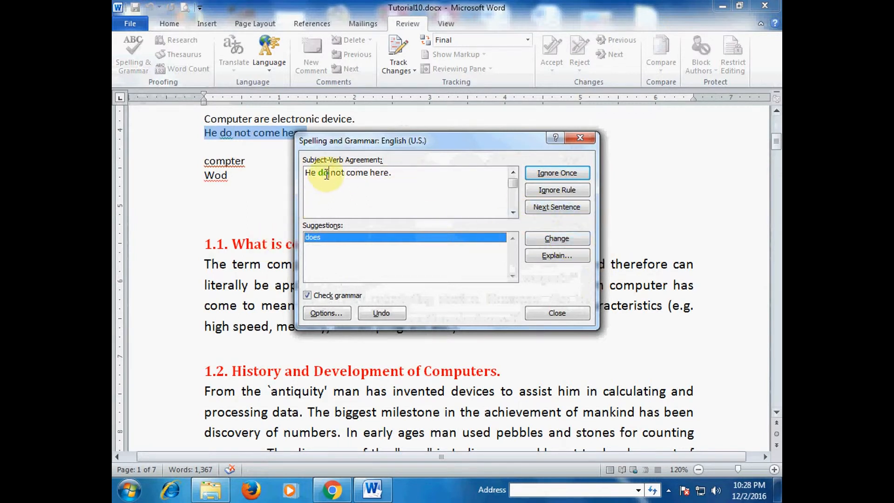
{"action": "left_click", "coordinate": [559, 239]}
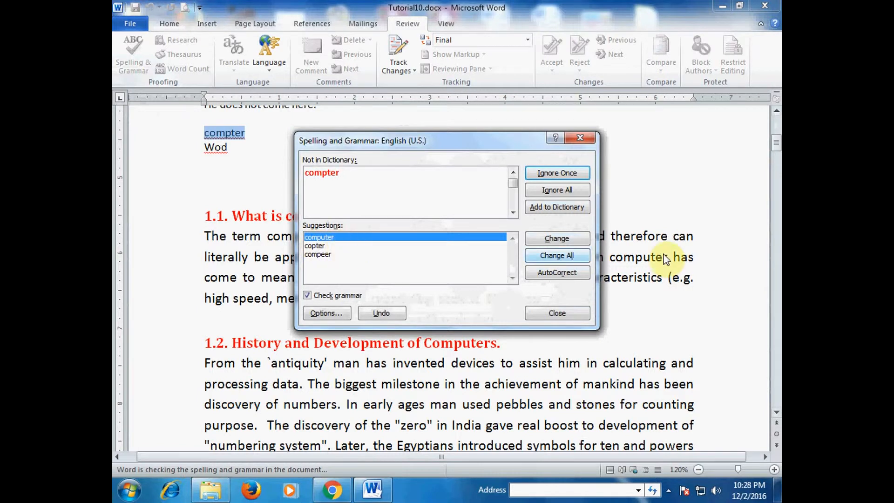
- Correct "compter" to "Computer" and "Wod" to "Word", ending the check at the "over heating" suggestion
{"action": "left_click", "coordinate": [558, 239]}
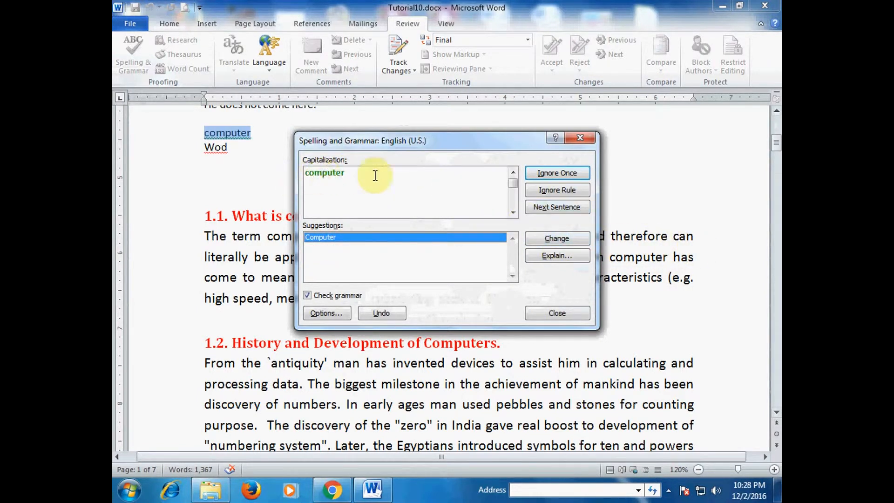
{"action": "left_click", "coordinate": [549, 241]}
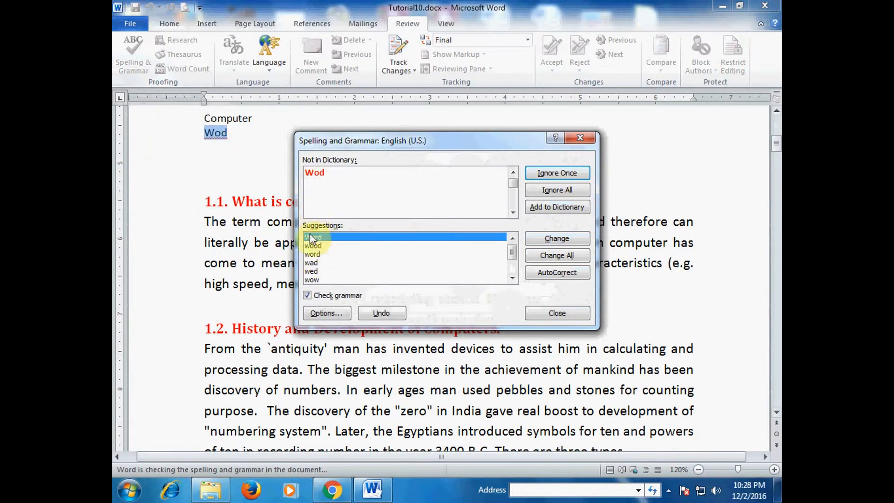
{"action": "left_click", "coordinate": [551, 241]}
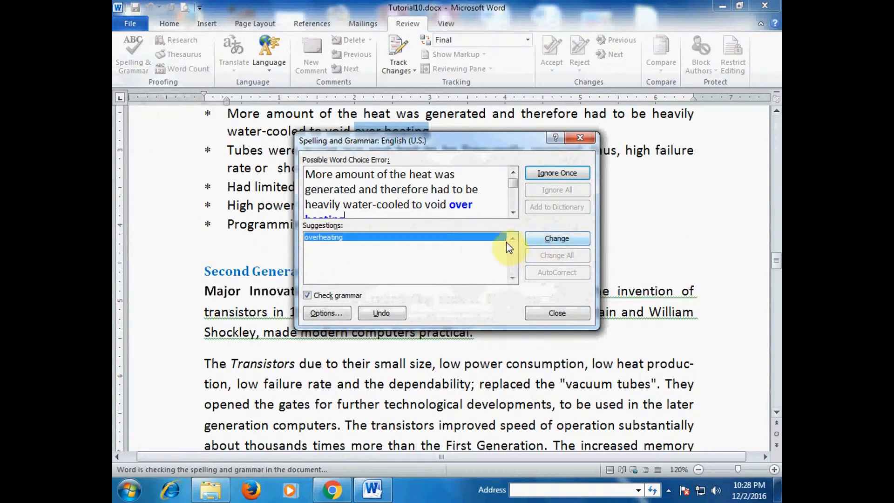
{"action": "left_click", "coordinate": [556, 311]}
{"action": "scroll", "coordinate": [614, 234], "scroll_direction": "up", "scroll_amount": 20}
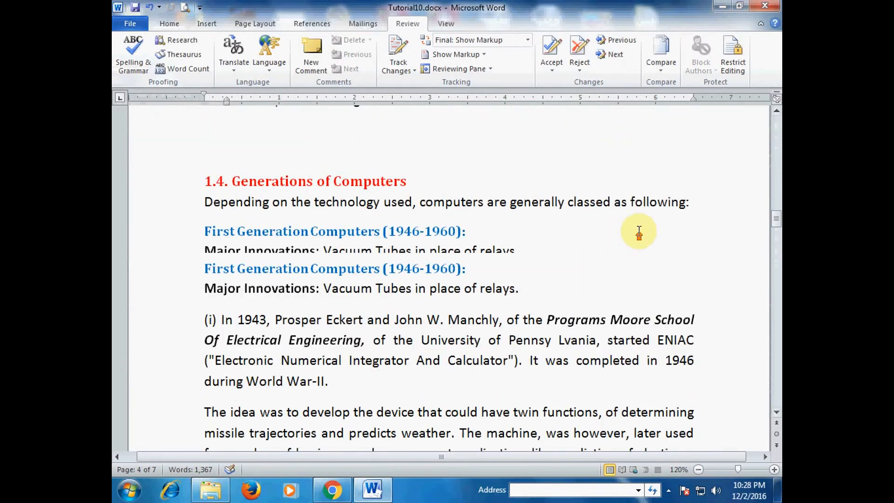
{"action": "scroll", "coordinate": [657, 230], "scroll_direction": "up", "scroll_amount": 15}
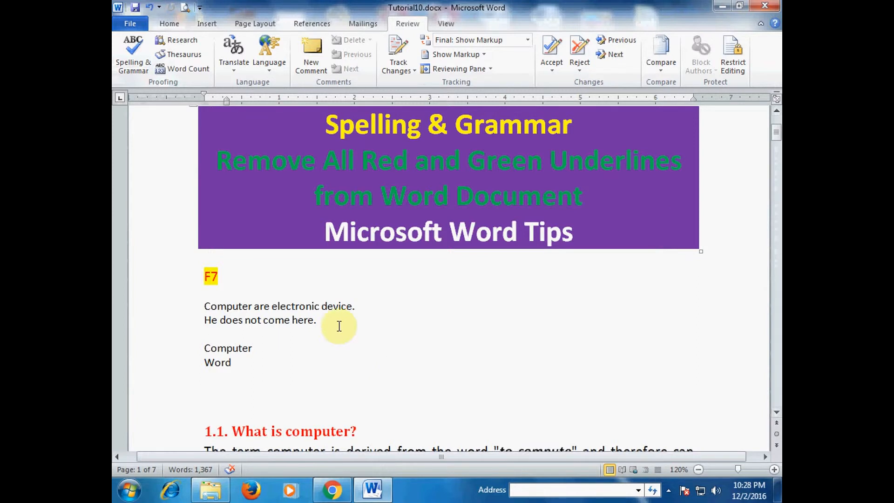
{"action": "left_click", "coordinate": [358, 316]}
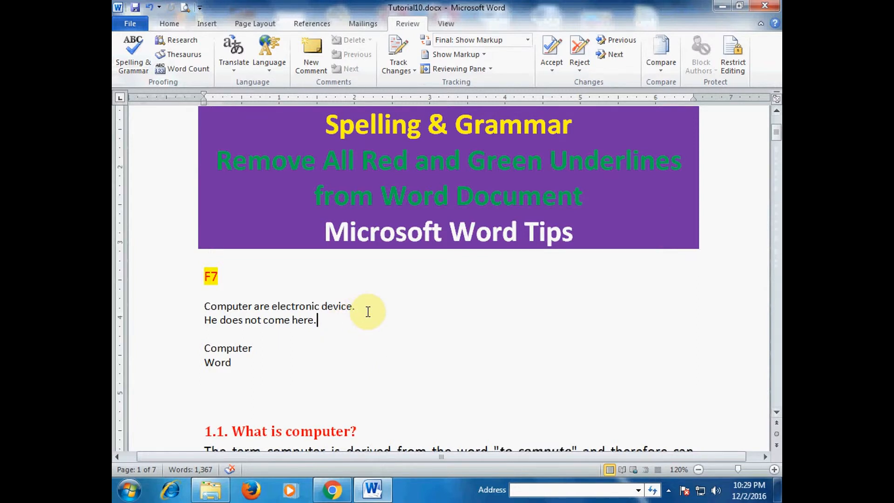
{"action": "scroll", "coordinate": [390, 309], "scroll_direction": "up", "scroll_amount": 2}
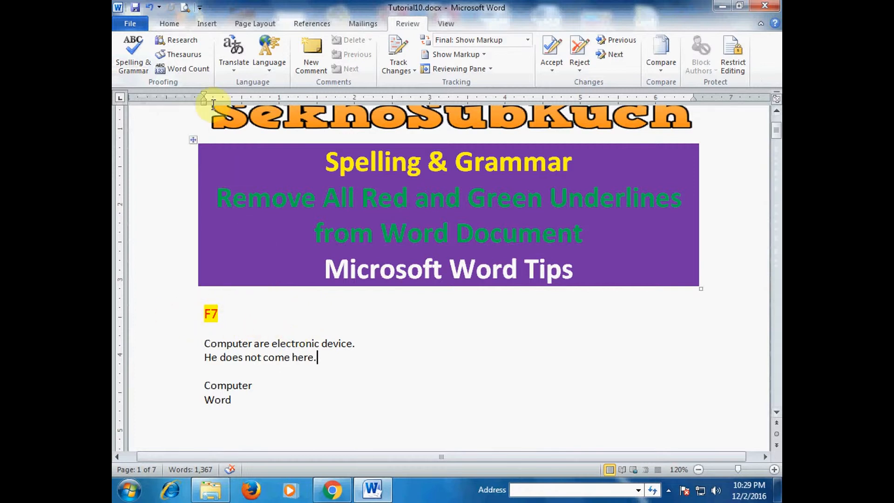
- Review the Proofing settings for correcting spelling and grammar in Word Options and close them without changing anything
{"action": "left_click", "coordinate": [129, 25]}
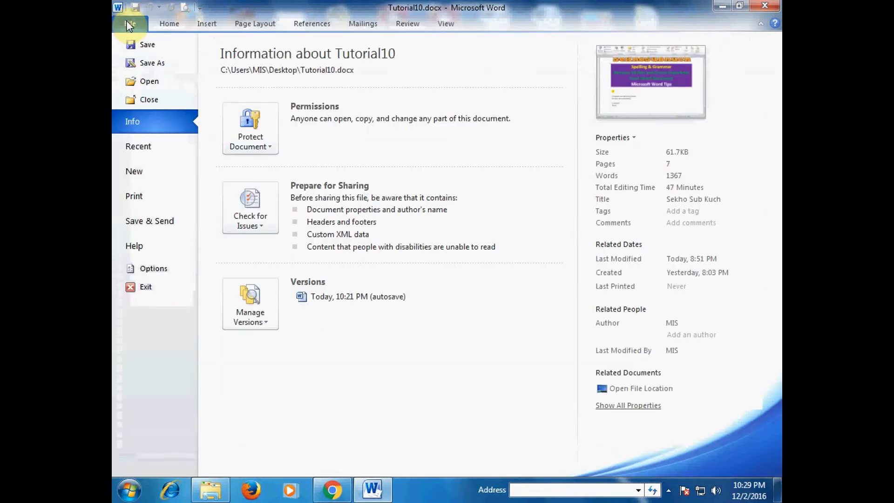
{"action": "left_click", "coordinate": [161, 276]}
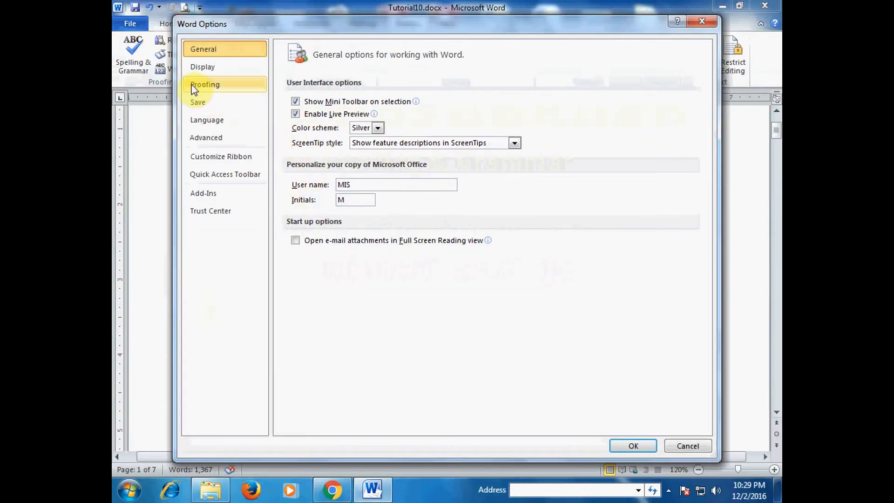
{"action": "left_click", "coordinate": [197, 85]}
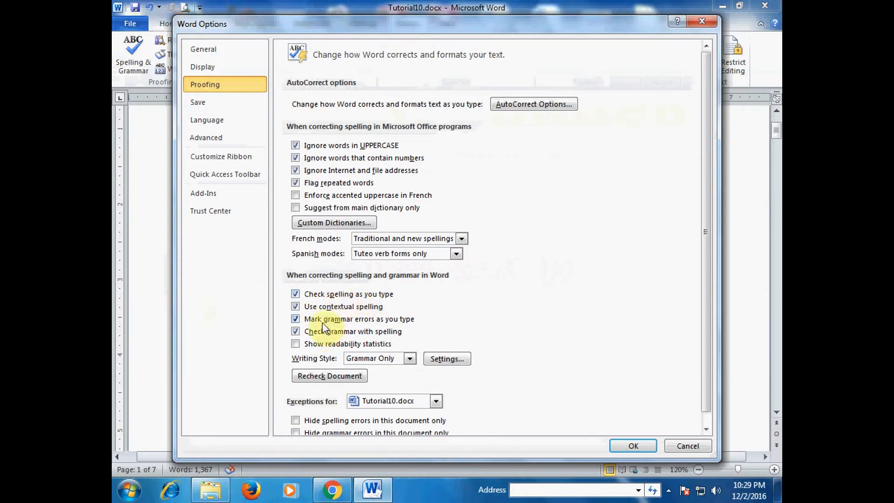
{"action": "scroll", "coordinate": [392, 302], "scroll_direction": "down", "scroll_amount": 1}
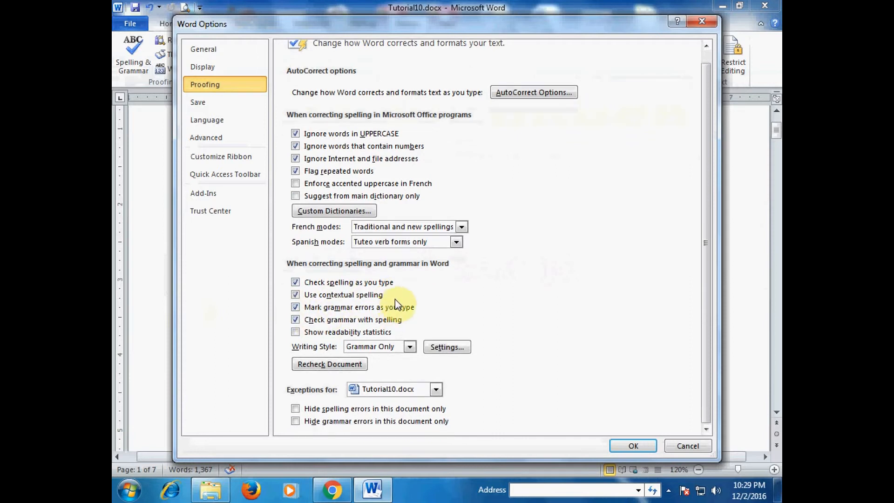
{"action": "scroll", "coordinate": [441, 225], "scroll_direction": "up", "scroll_amount": 1}
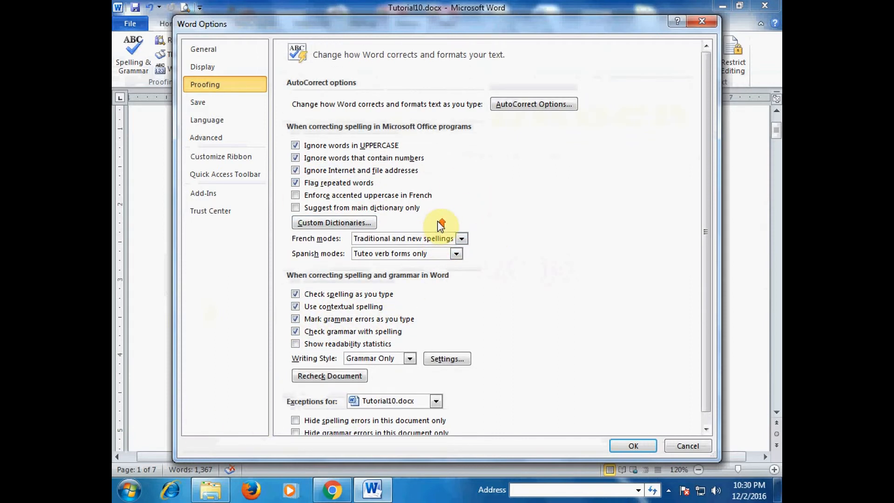
{"action": "left_click", "coordinate": [698, 446]}
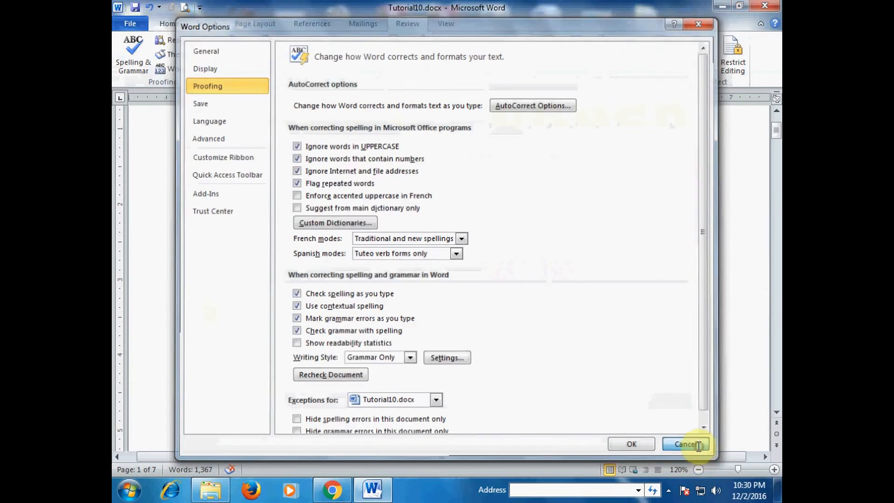
{"action": "scroll", "coordinate": [495, 291], "scroll_direction": "up", "scroll_amount": 3}
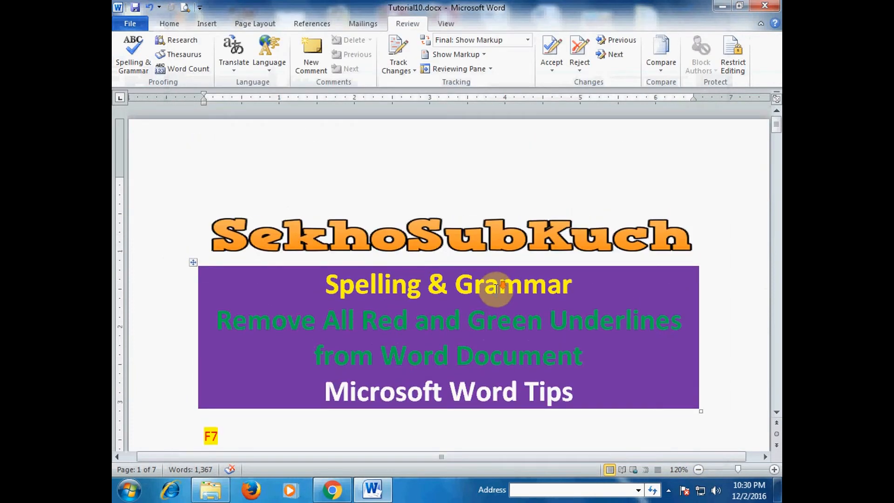